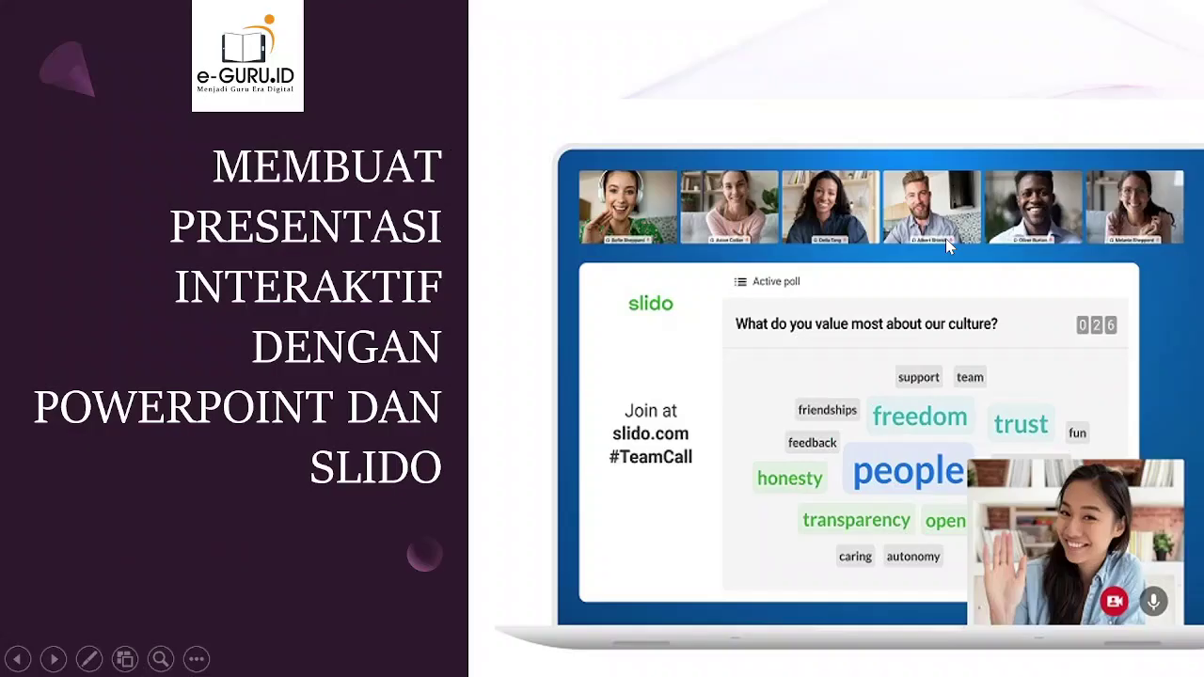
key("Escape")
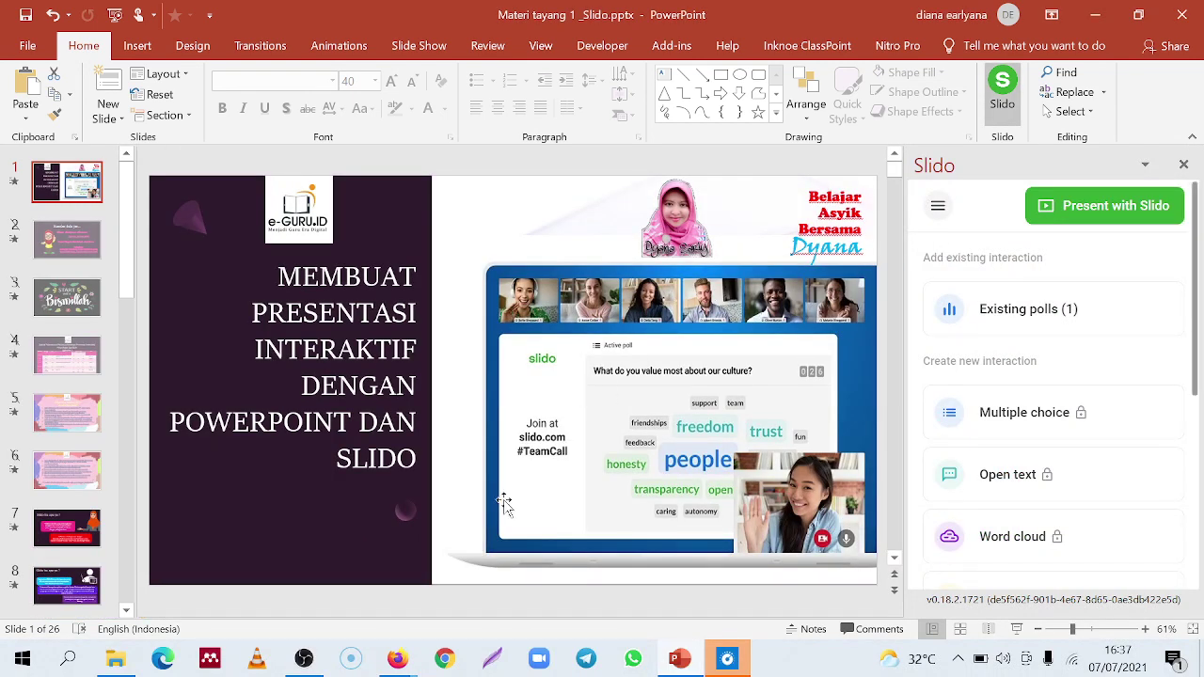
left_click(452, 664)
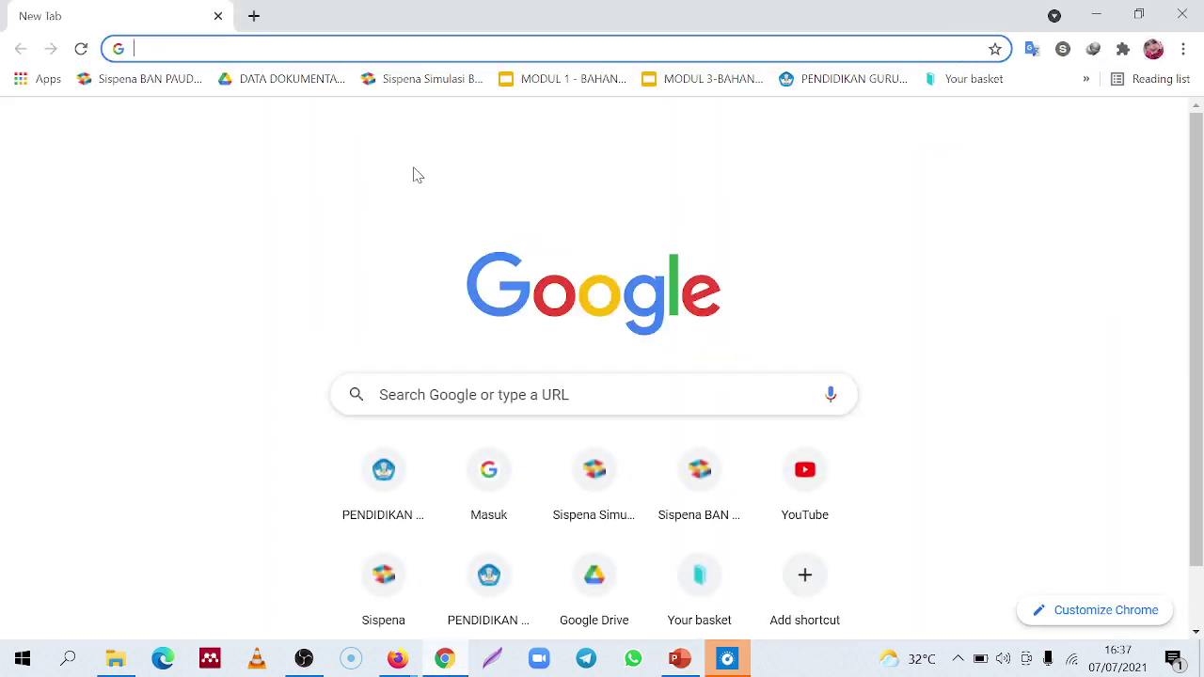
type("www")
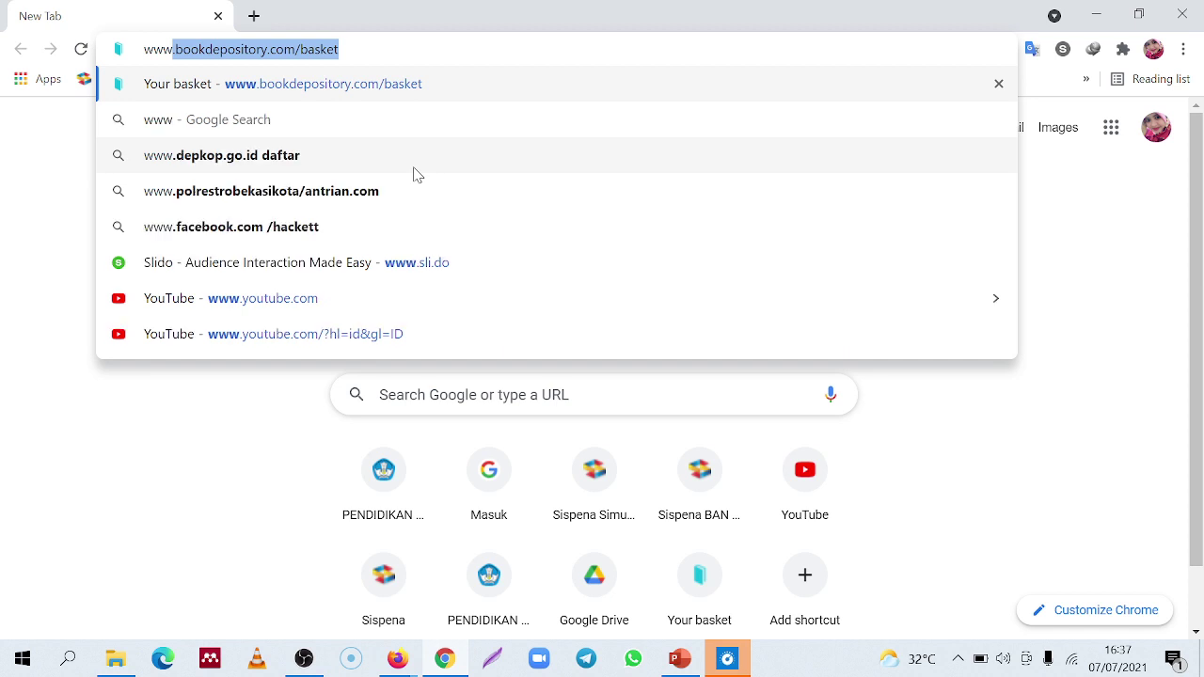
type(".sli")
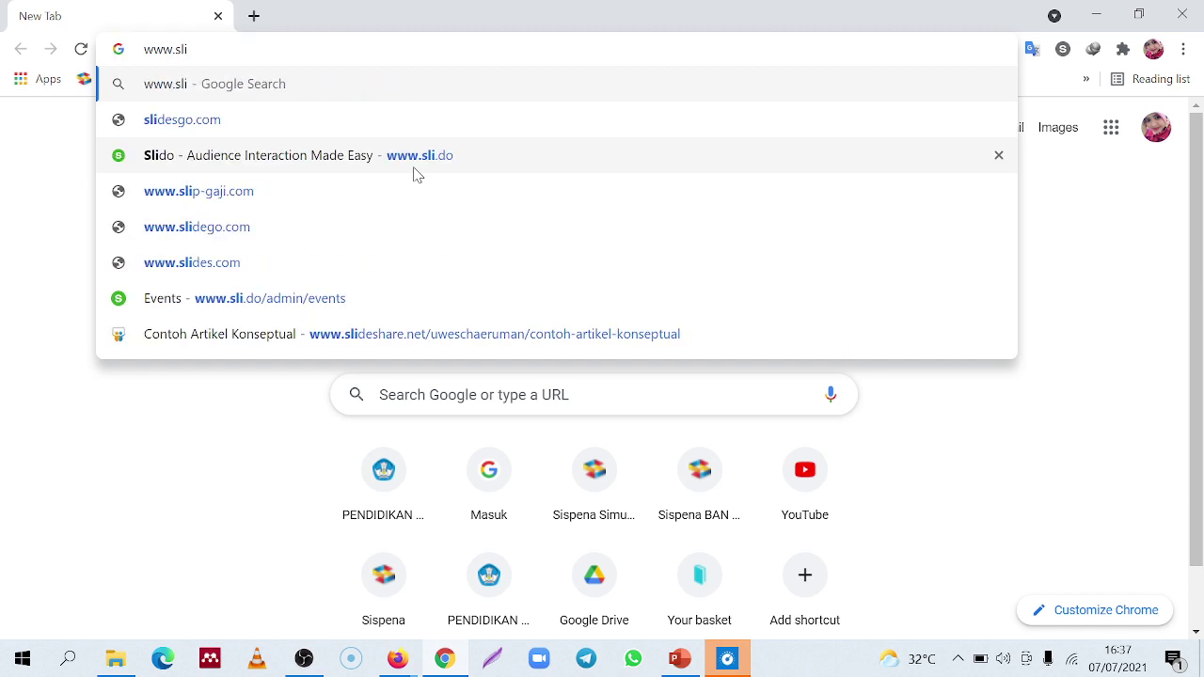
type("do.co")
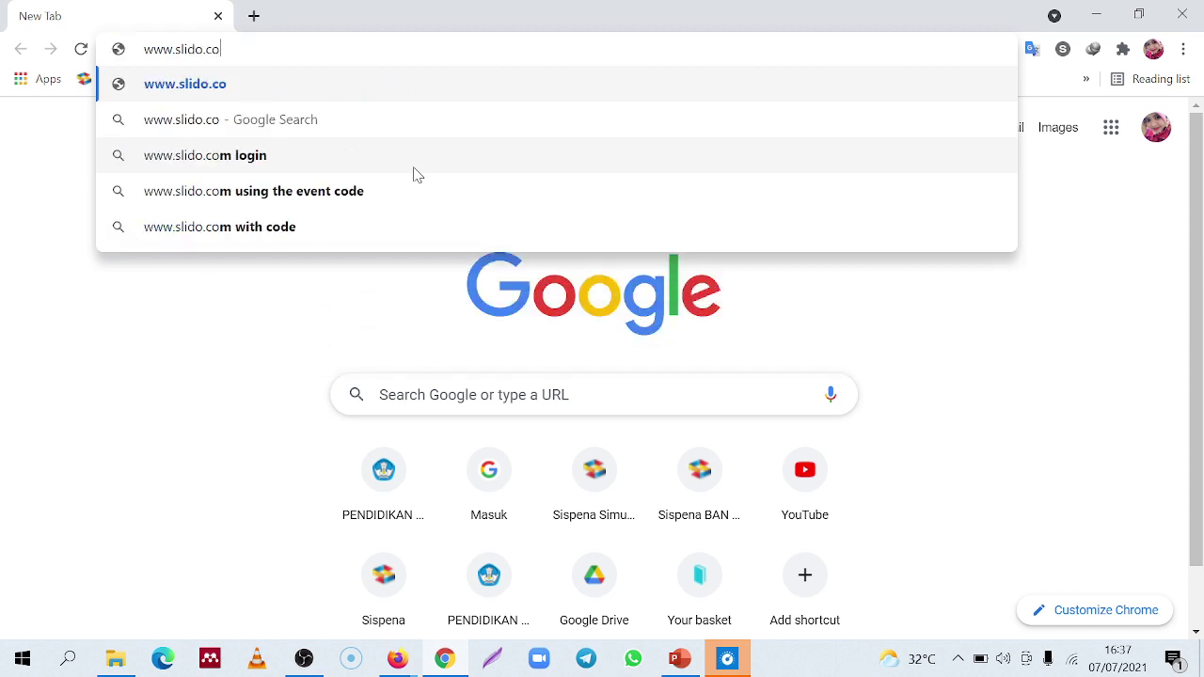
type("m")
key("Return")
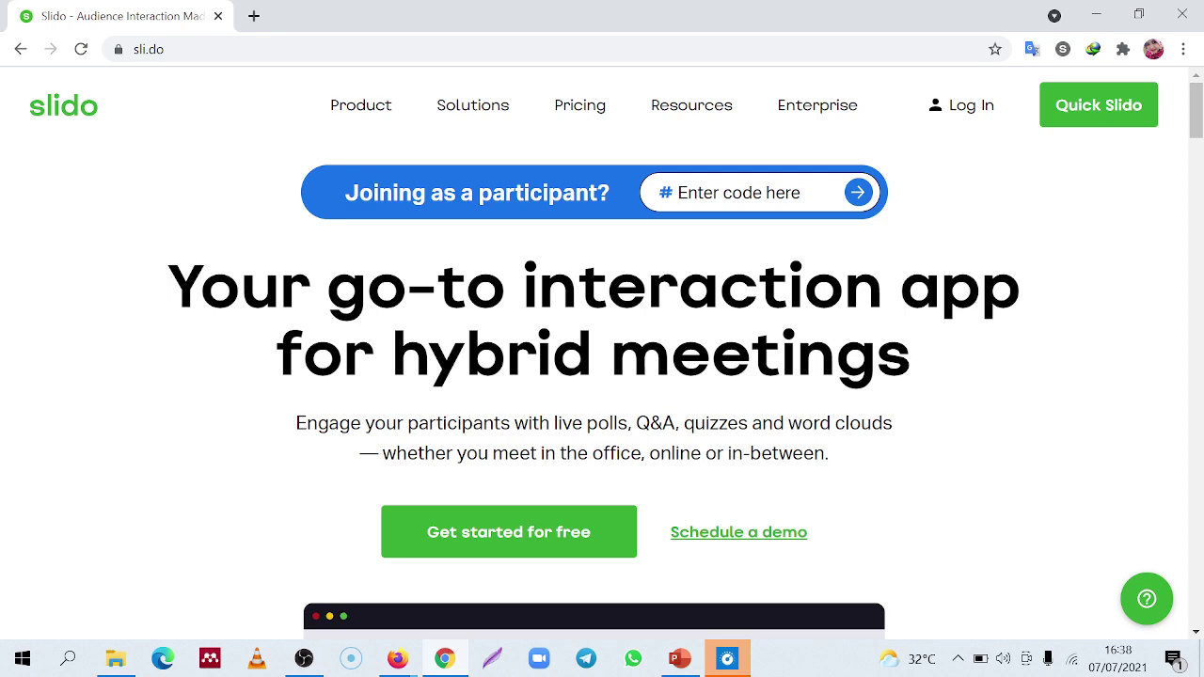
Look over the upper part of the Slido home page and its free sign-up link, returning to the home page
scroll(594, 377, "down", 3)
scroll(594, 377, "up", 3)
scroll(602, 377, "down", 3)
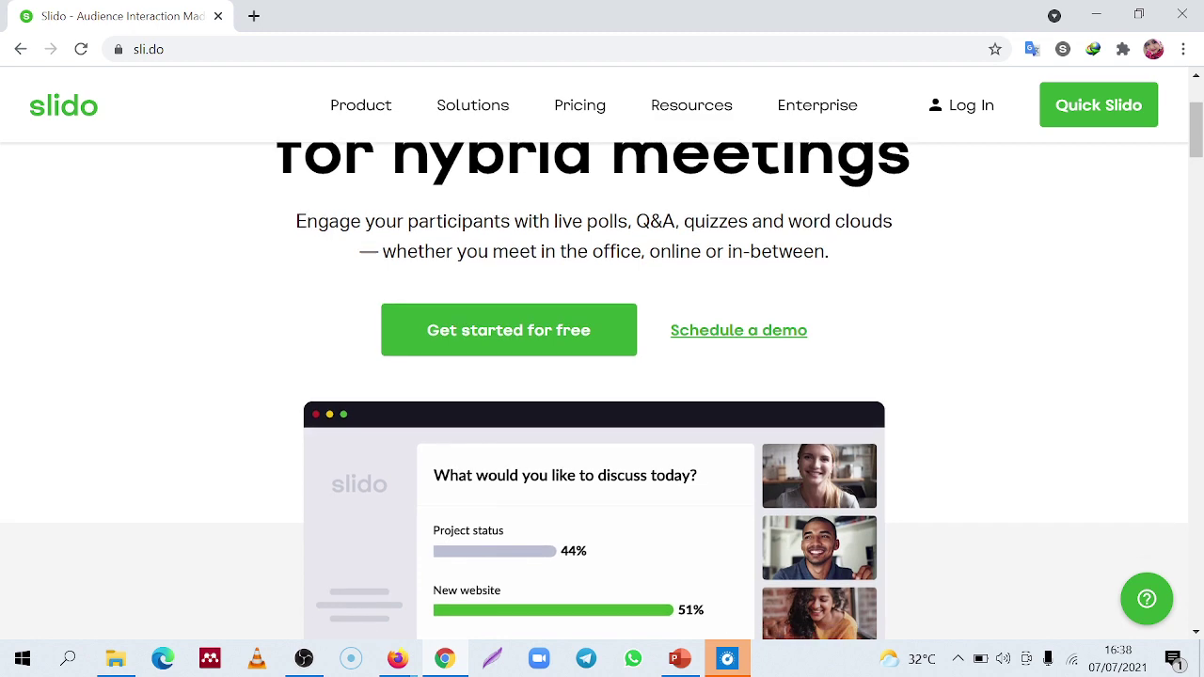
scroll(807, 271, "down", 3)
scroll(807, 271, "up", 3)
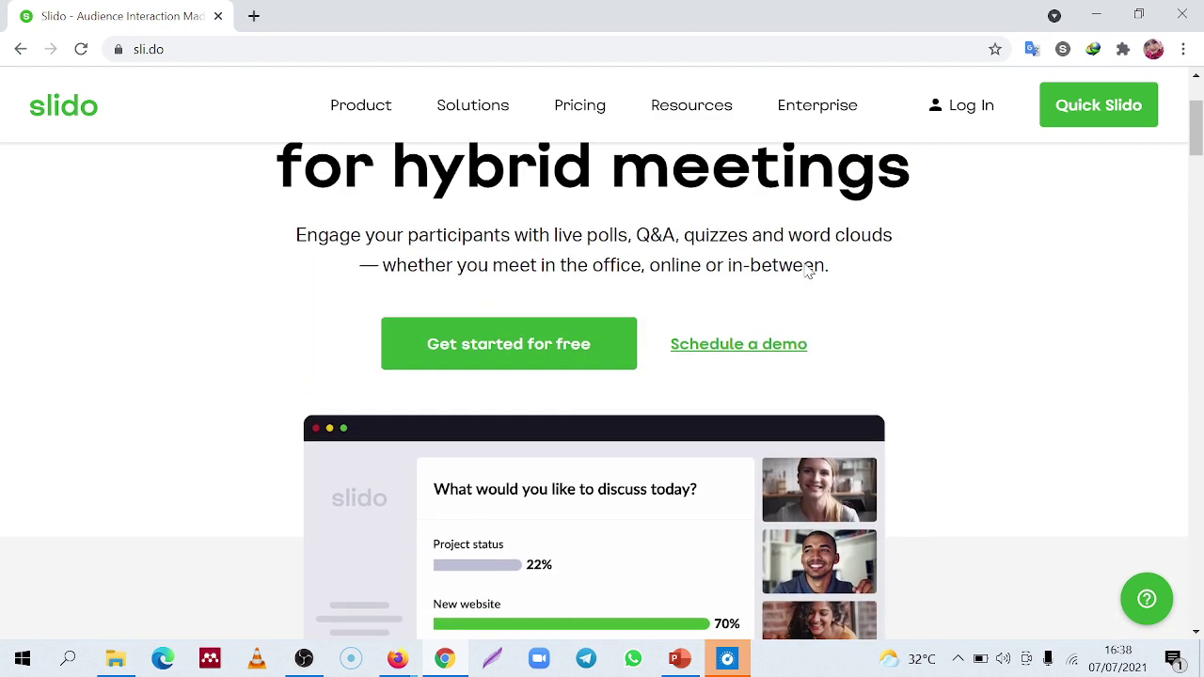
scroll(807, 271, "up", 2)
scroll(807, 271, "down", 2)
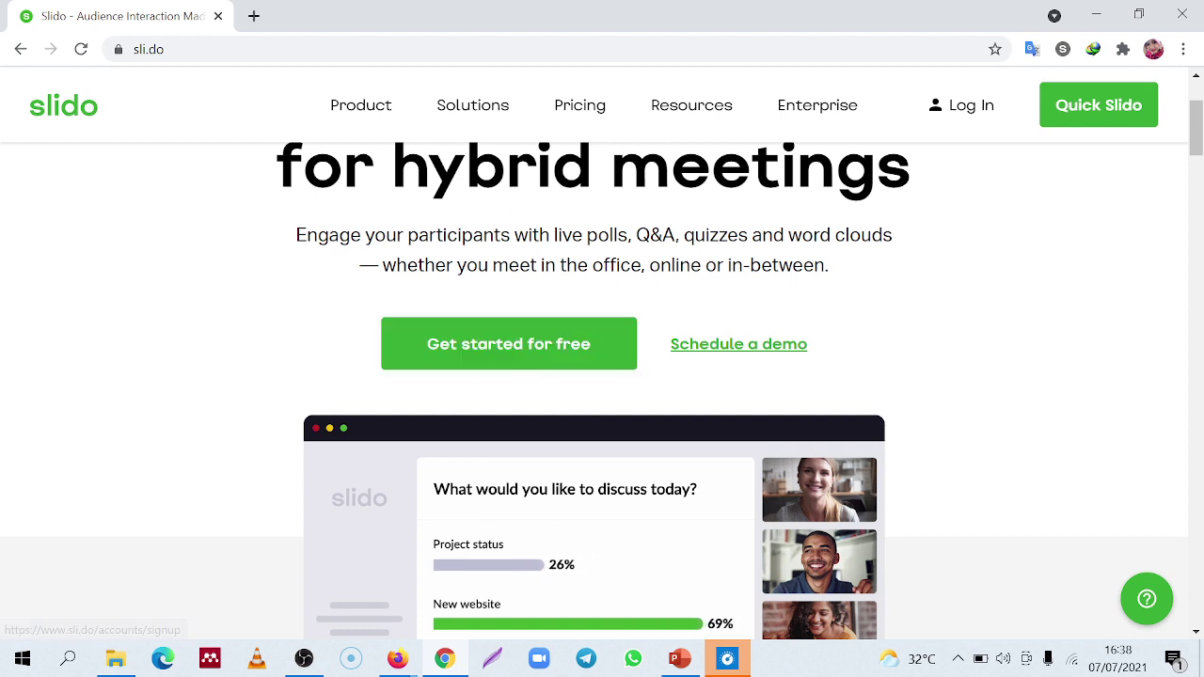
left_click(576, 354)
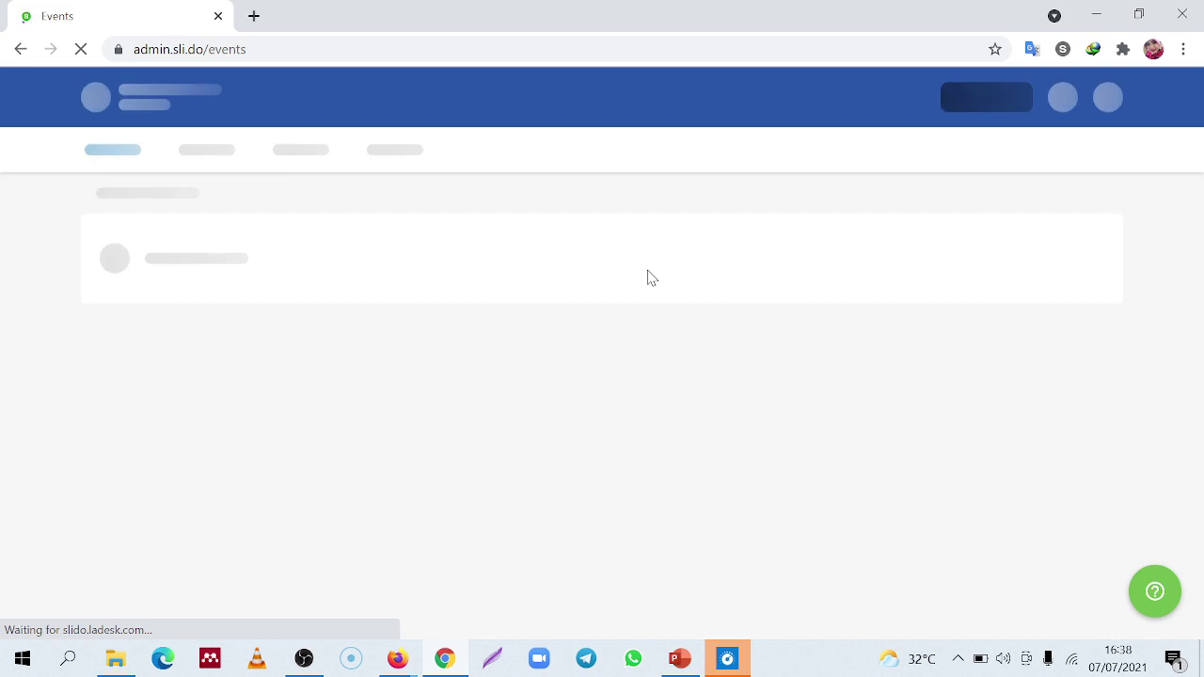
left_click(21, 49)
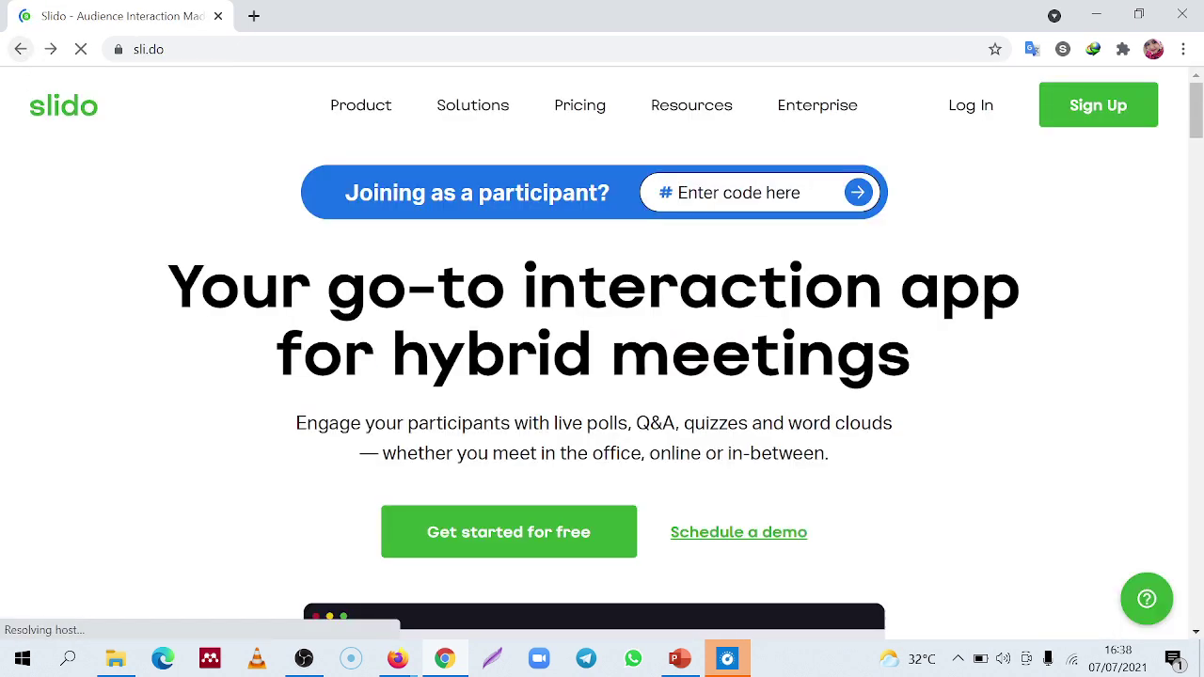
Examine the home page section listing the tools Slido can be used with
scroll(748, 395, "down", 4)
scroll(748, 395, "down", 4)
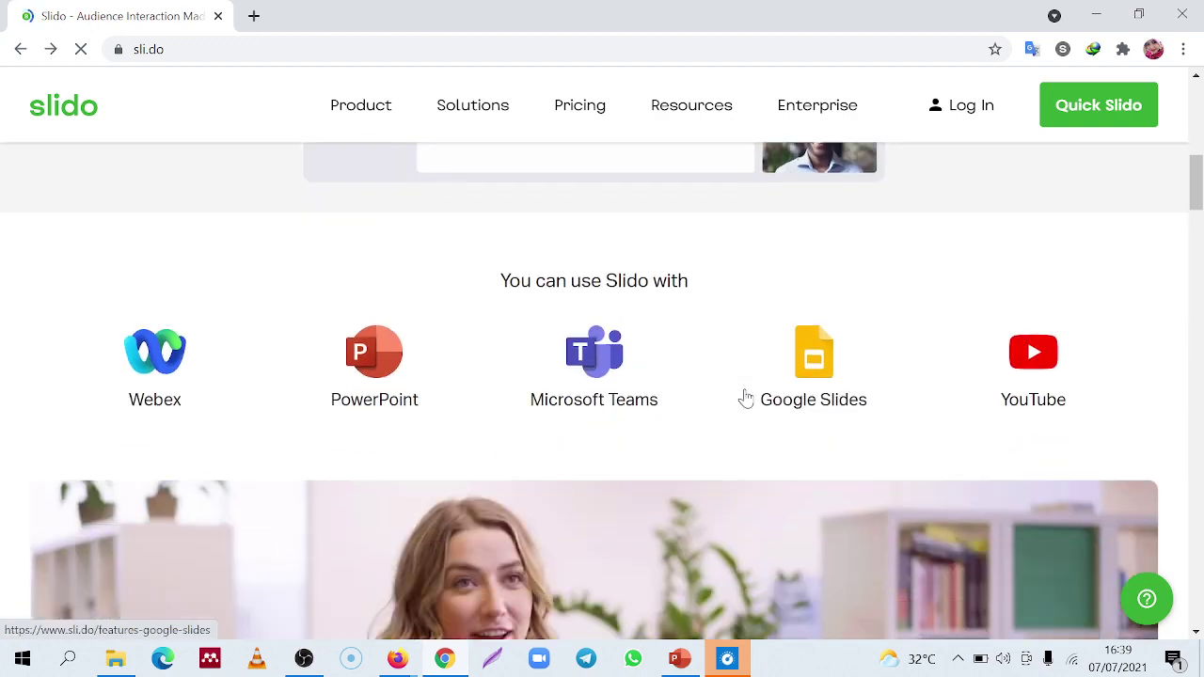
scroll(748, 395, "up", 7)
scroll(748, 395, "down", 9)
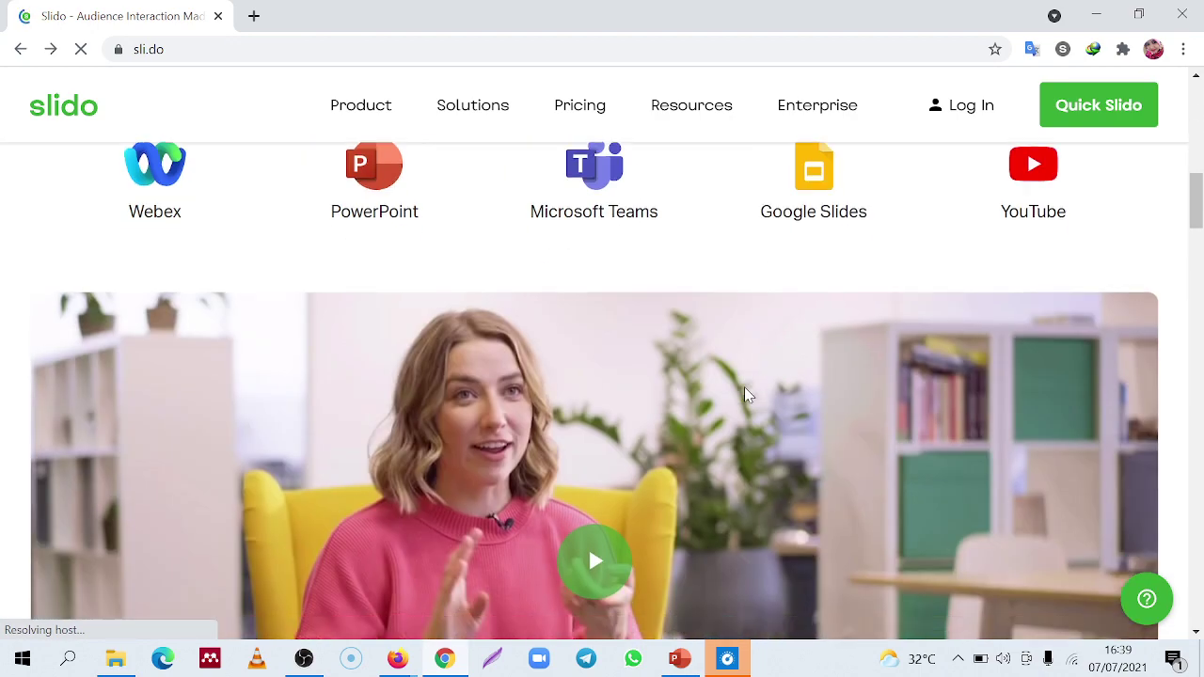
scroll(748, 395, "up", 5)
scroll(748, 396, "up", 5)
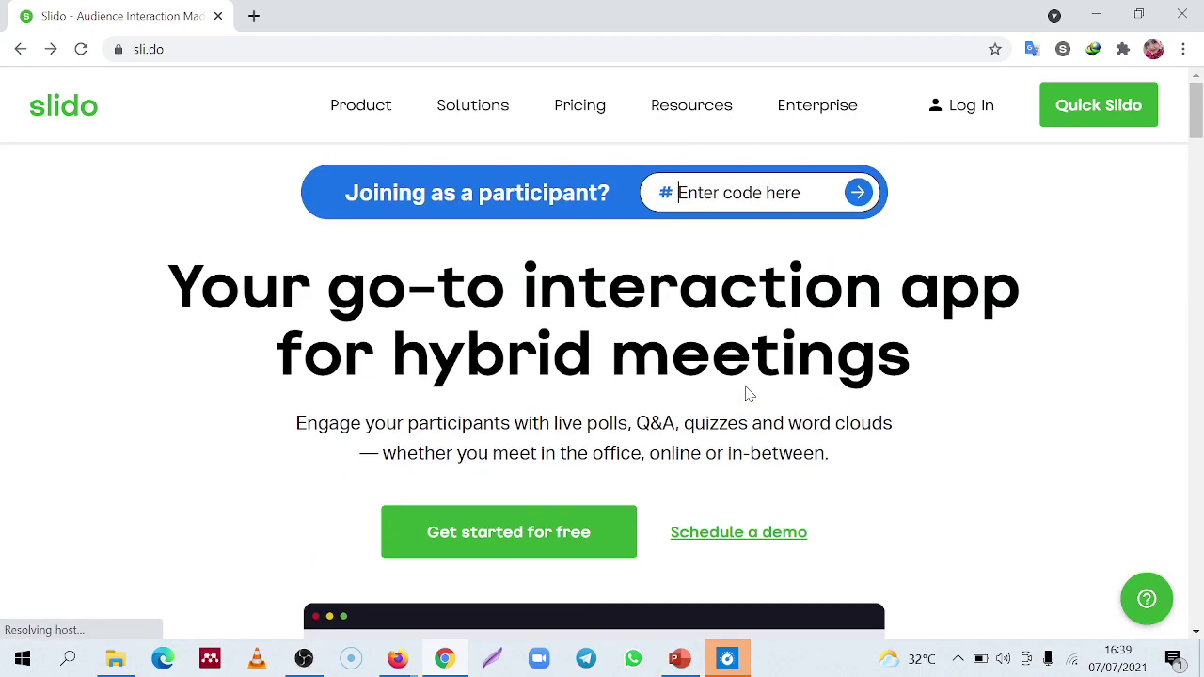
scroll(748, 395, "down", 6)
scroll(748, 396, "down", 2)
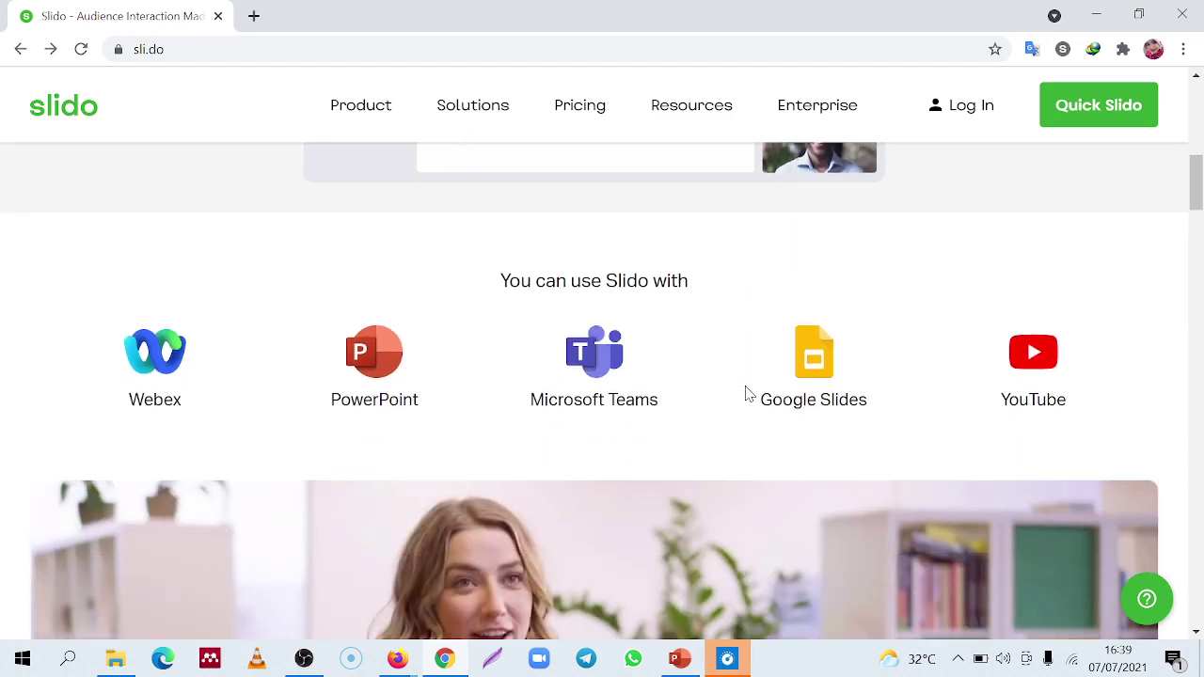
scroll(747, 393, "up", 1)
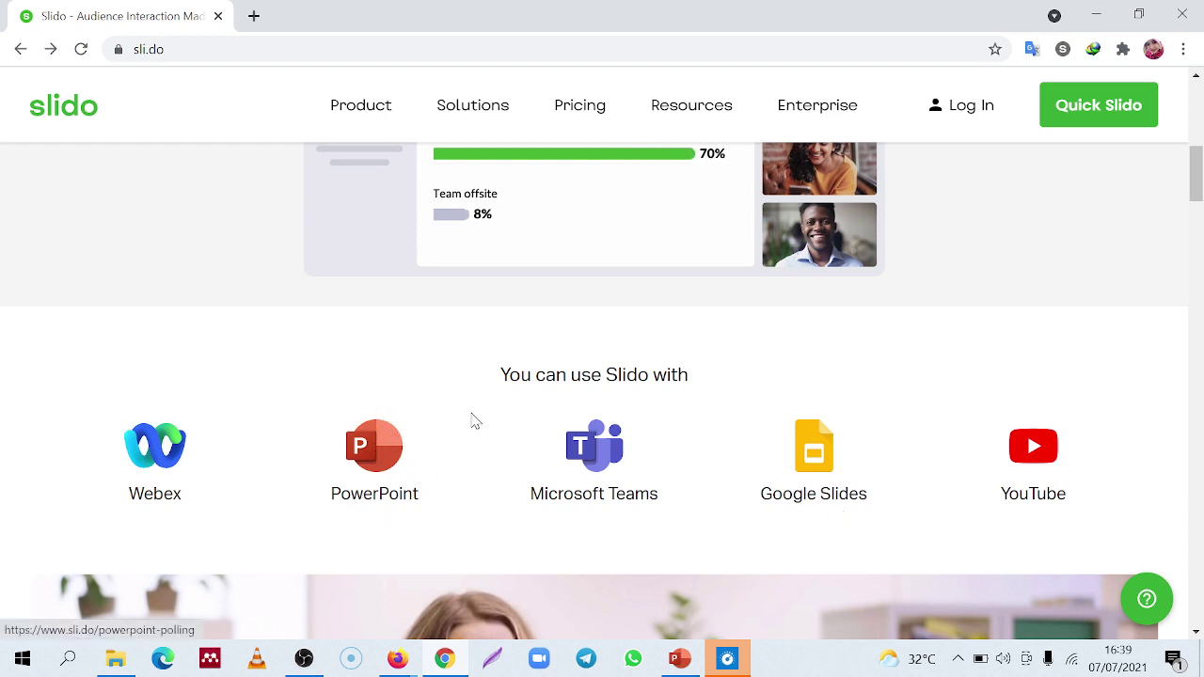
View Slido's PowerPoint and Google Slides integration pages, returning to the home page after each
left_click(375, 449)
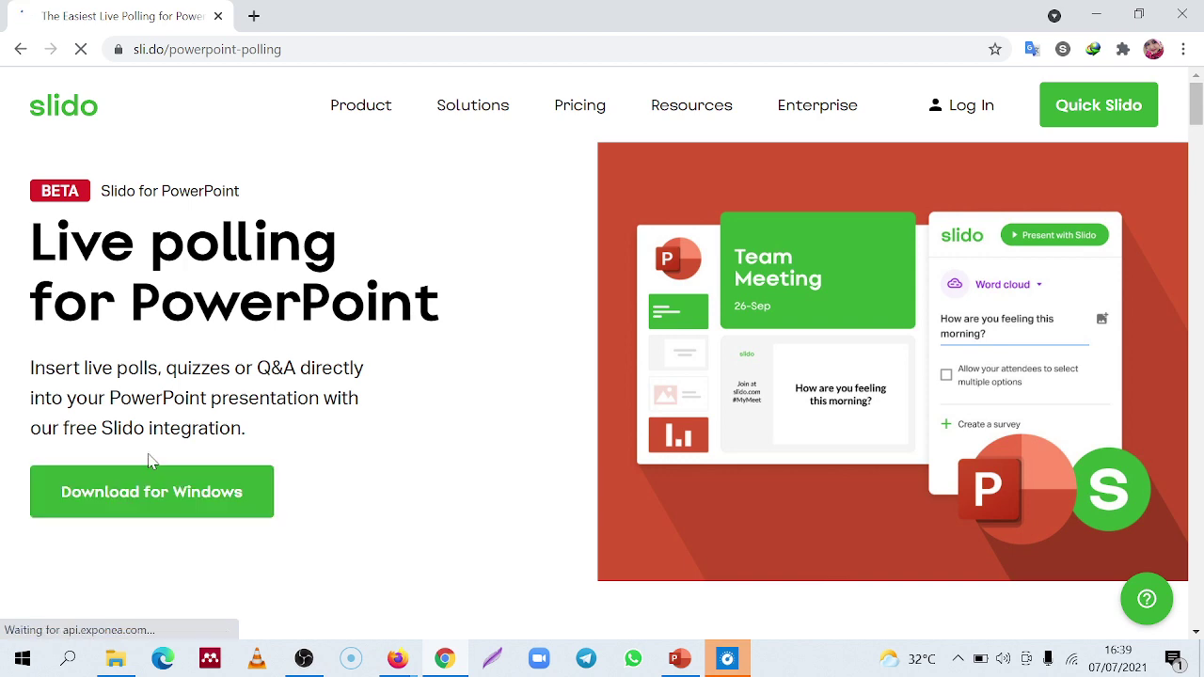
left_click(30, 102)
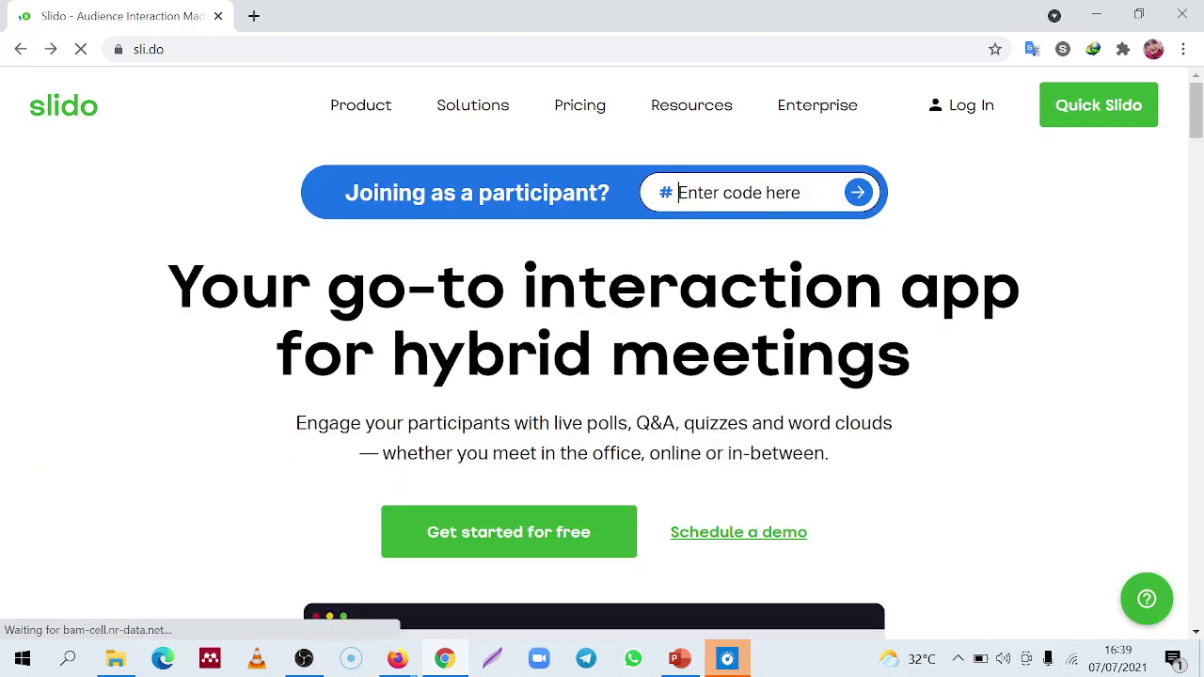
scroll(766, 471, "down", 7)
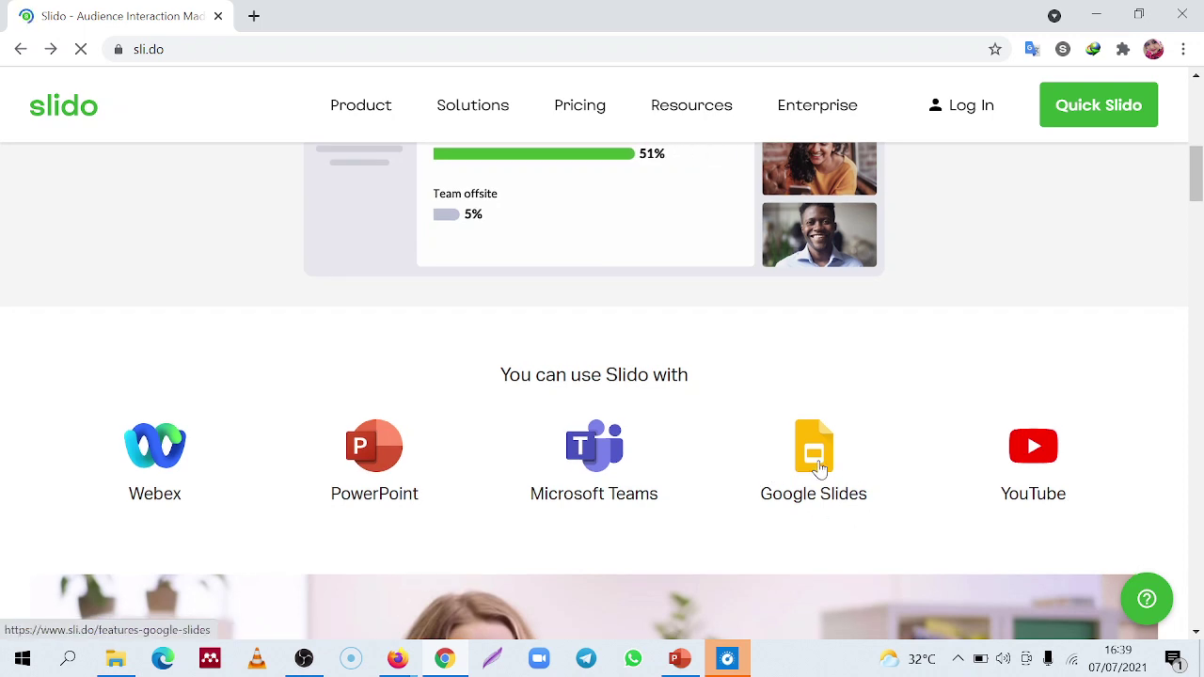
left_click(815, 461)
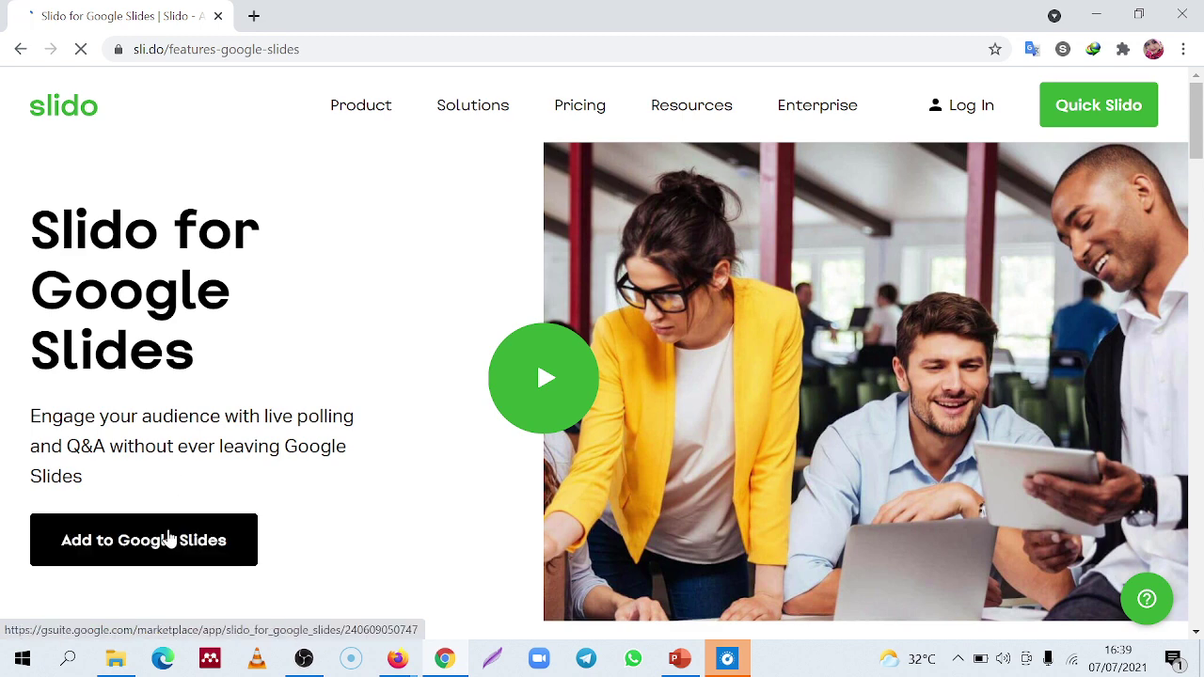
left_click(21, 49)
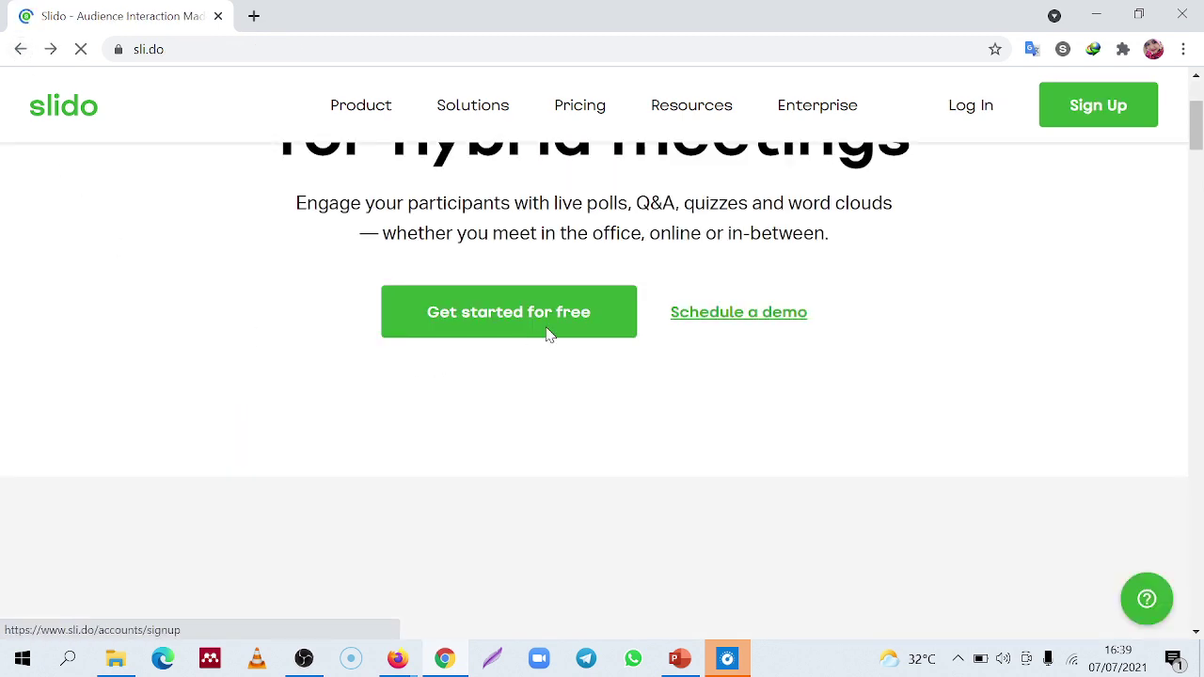
Open Slido's PowerPoint integration page and download the Windows installer
scroll(559, 462, "down", 8)
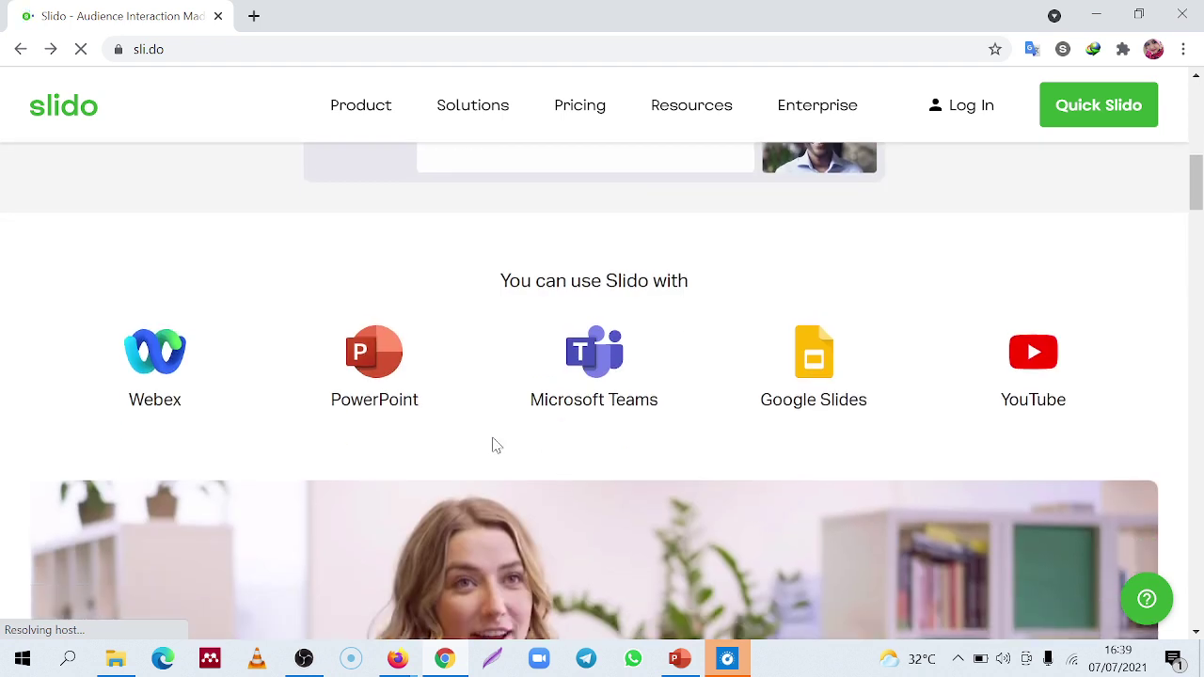
left_click(379, 369)
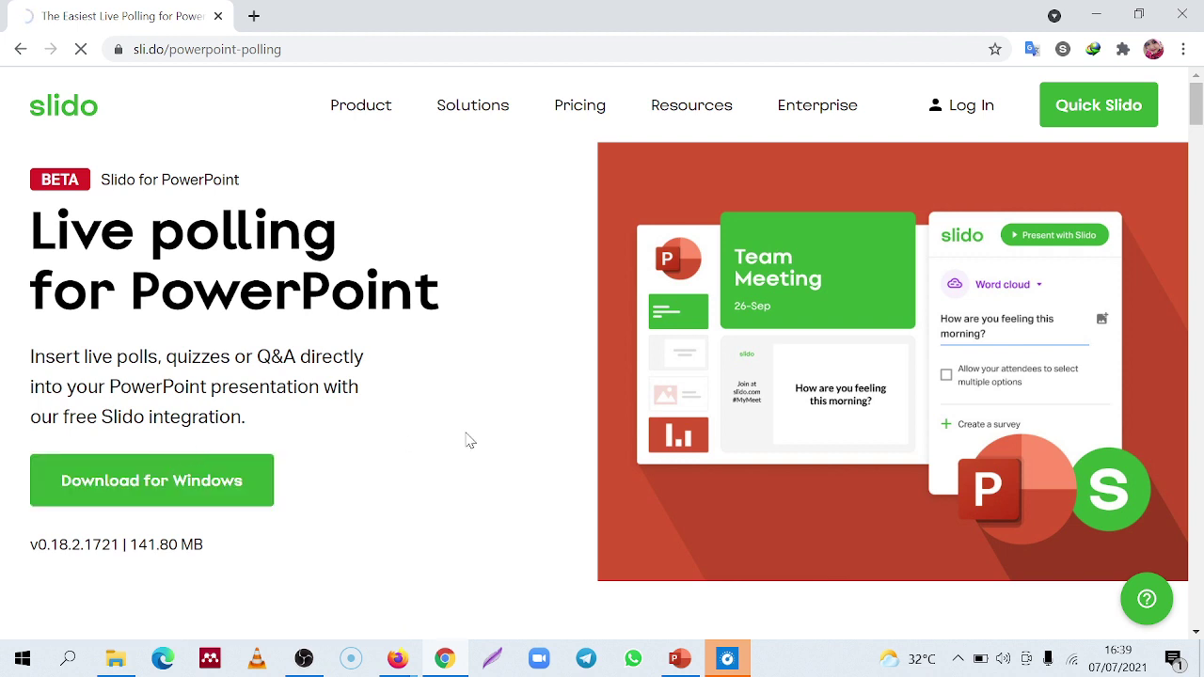
scroll(471, 441, "down", 2)
scroll(471, 441, "up", 2)
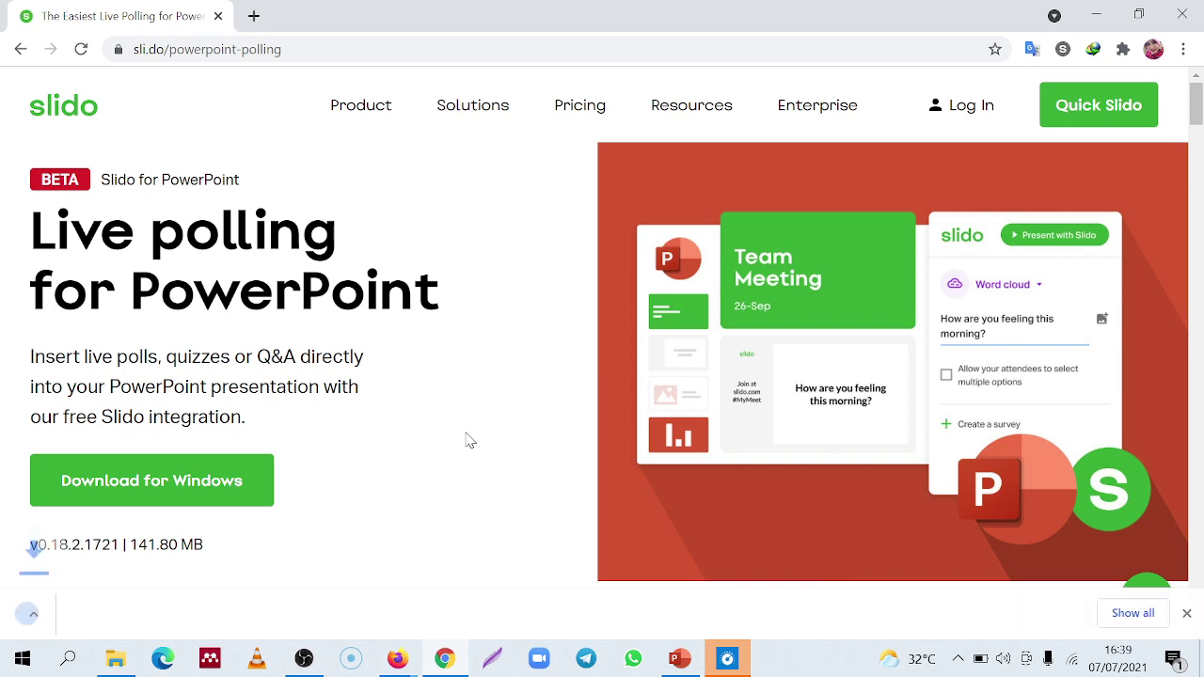
scroll(471, 441, "down", 3)
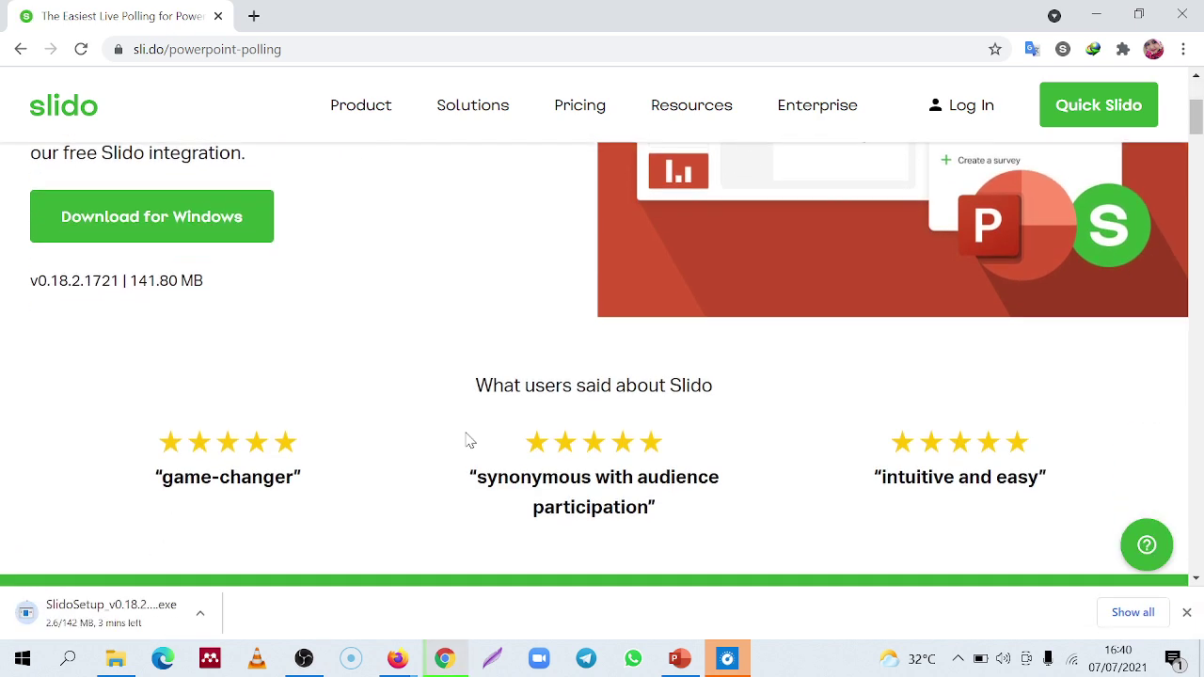
scroll(472, 440, "up", 3)
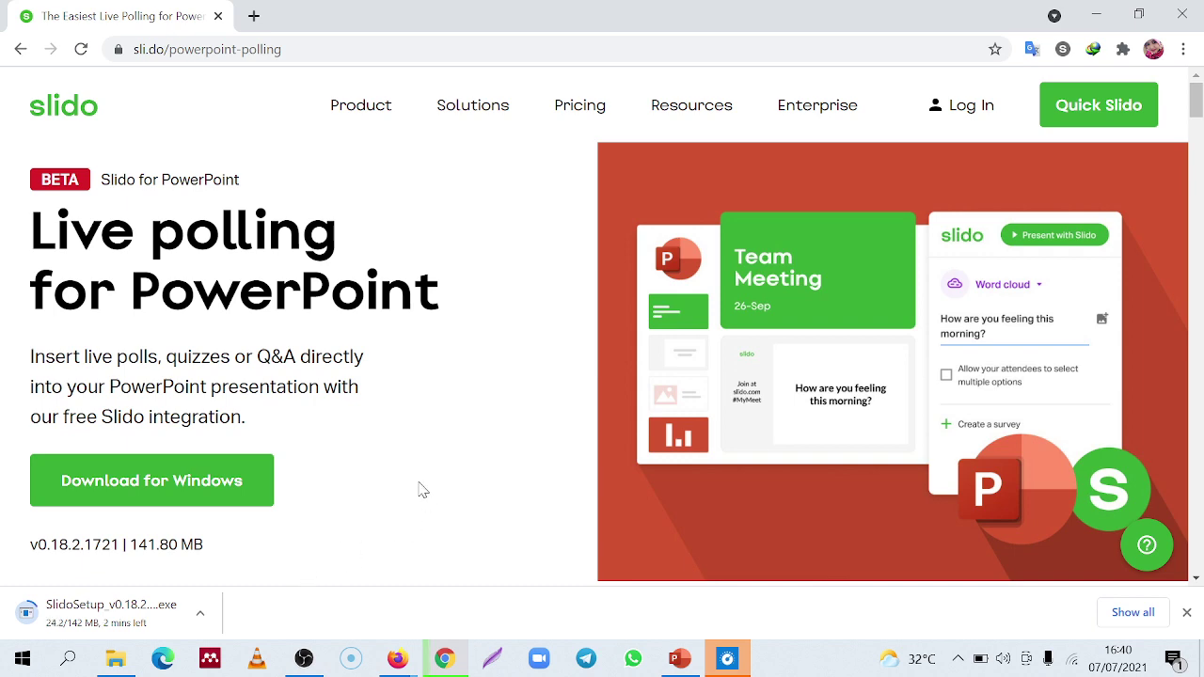
scroll(422, 490, "down", 2)
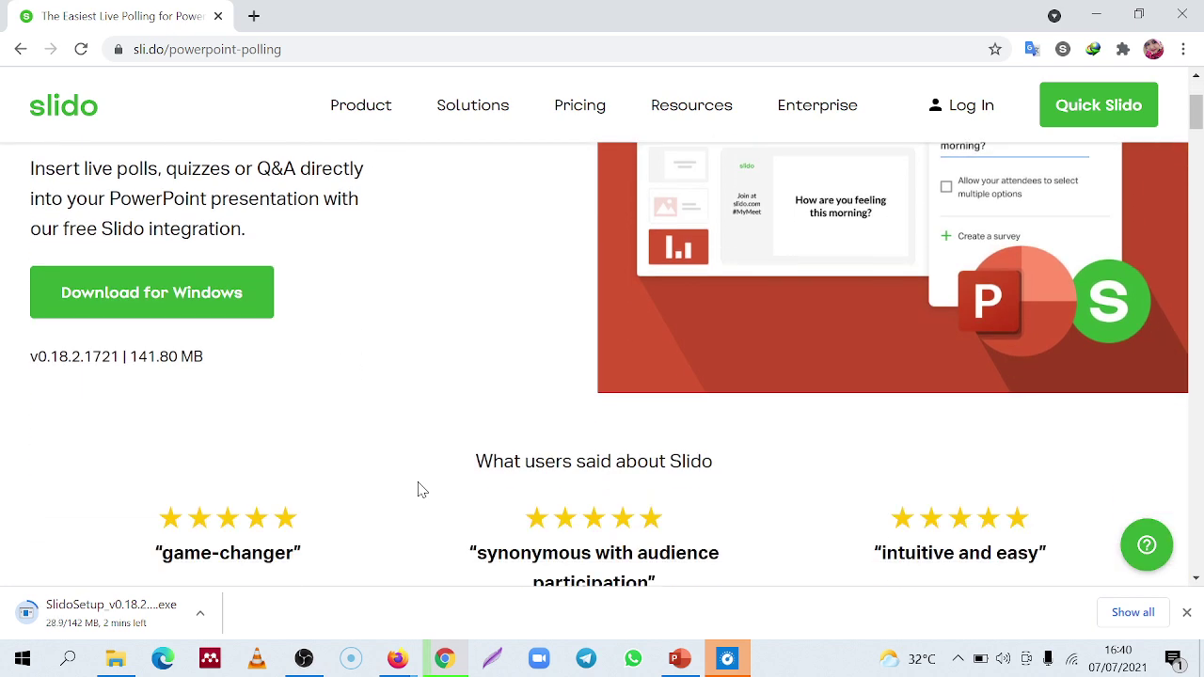
scroll(422, 491, "up", 1)
scroll(422, 491, "down", 1)
scroll(421, 490, "up", 2)
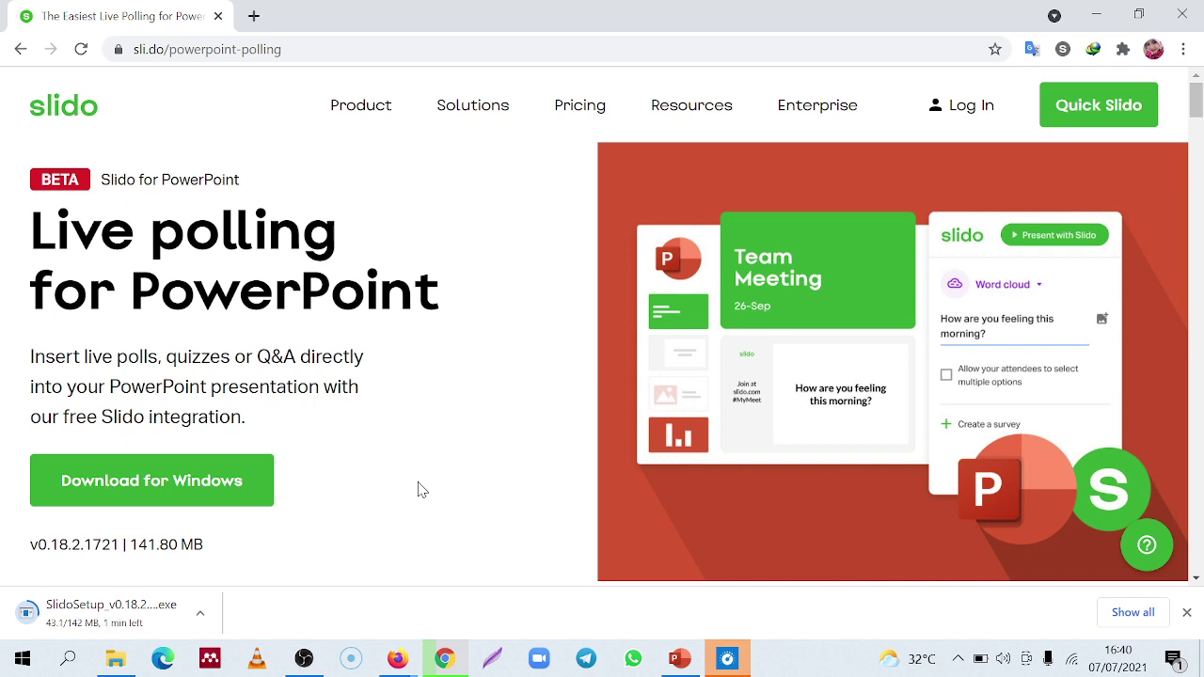
scroll(422, 490, "down", 1)
scroll(421, 491, "up", 1)
scroll(470, 463, "down", 1)
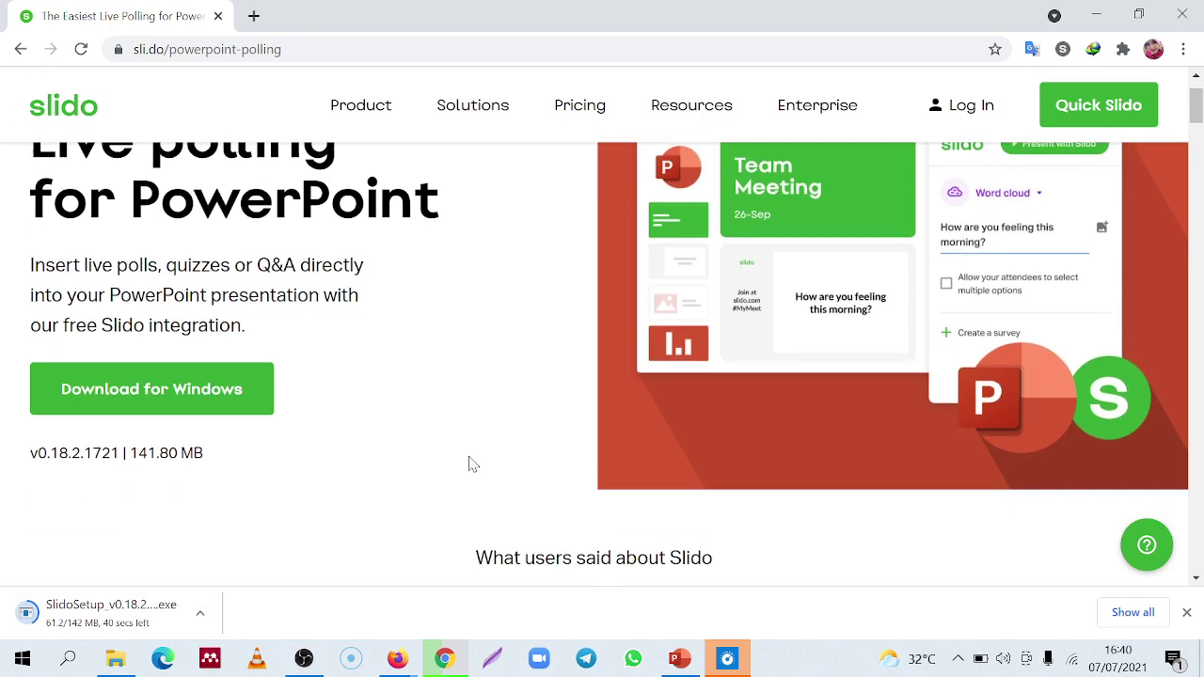
scroll(471, 463, "up", 1)
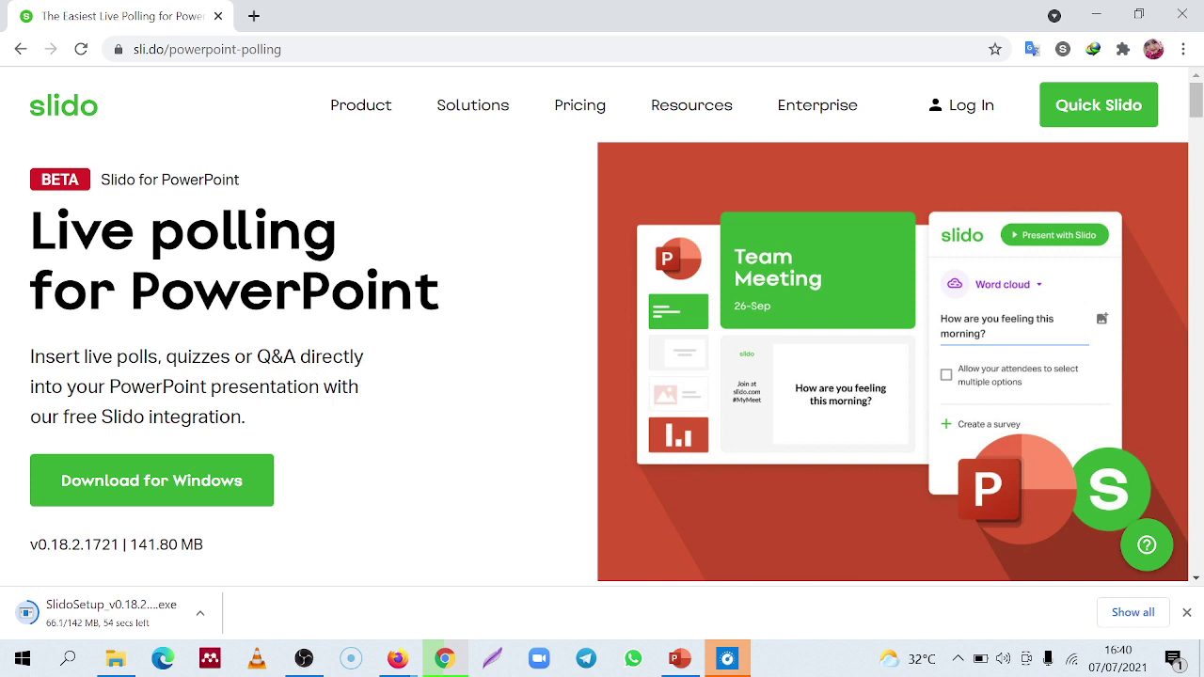
Create a blank Google Slides presentation in a new browser tab and dismiss the theme suggestions
left_click(254, 16)
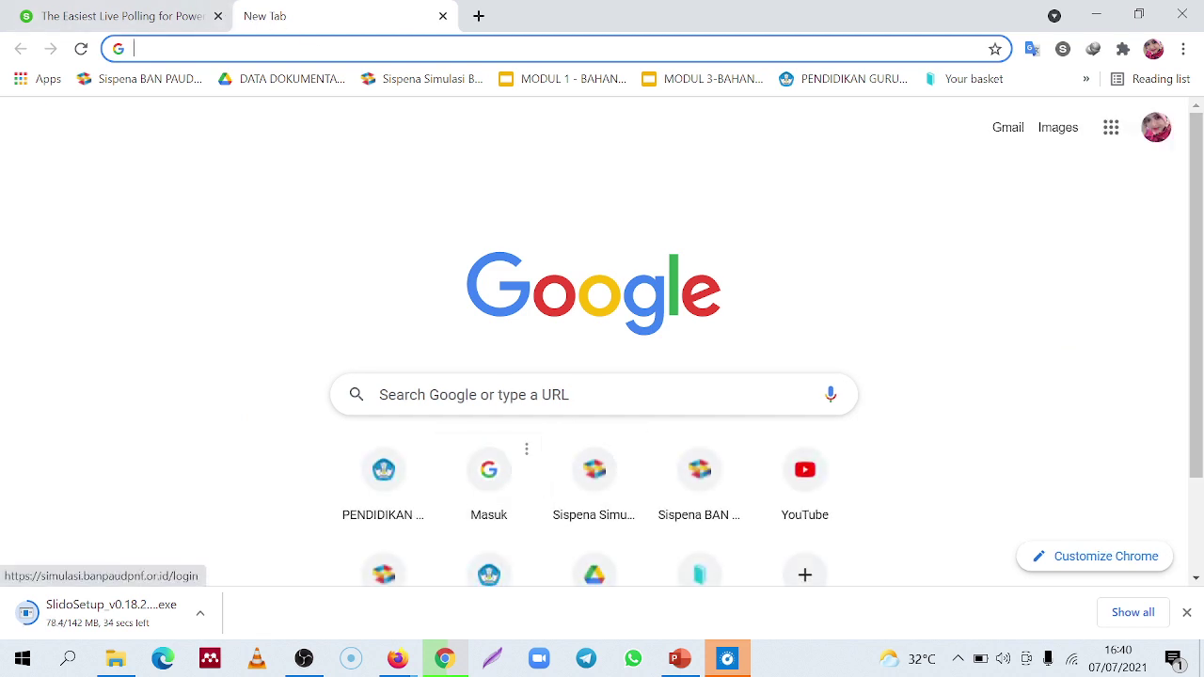
left_click(1111, 141)
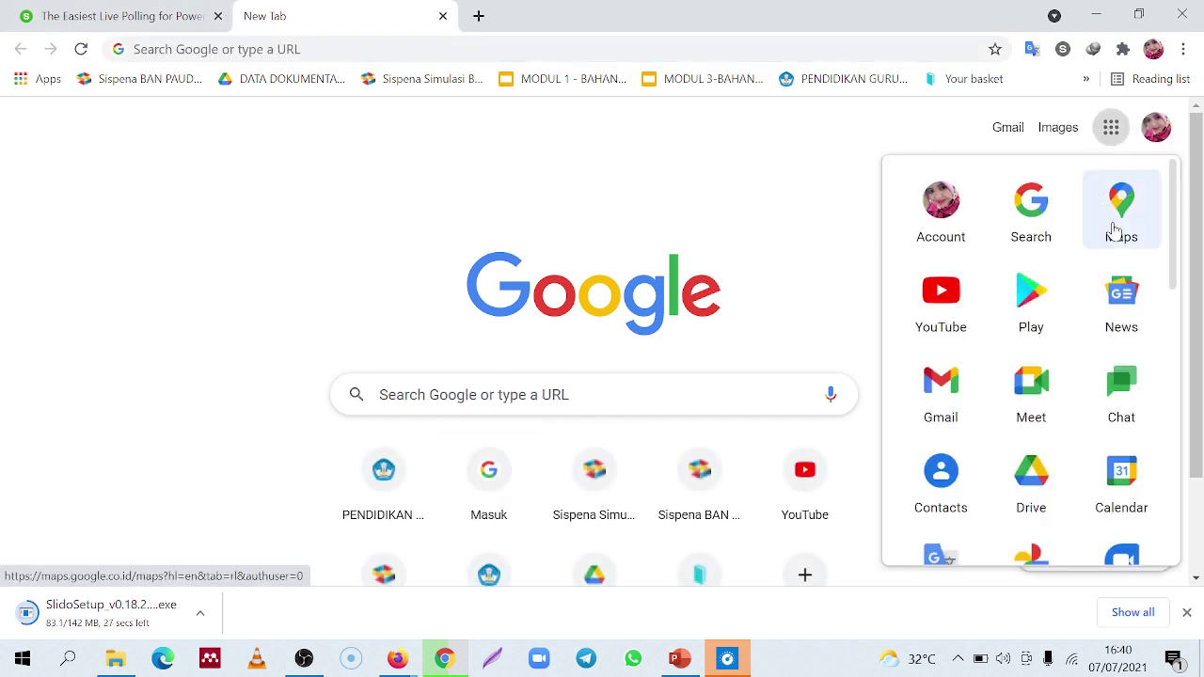
scroll(1102, 466, "down", 1)
scroll(1106, 489, "down", 3)
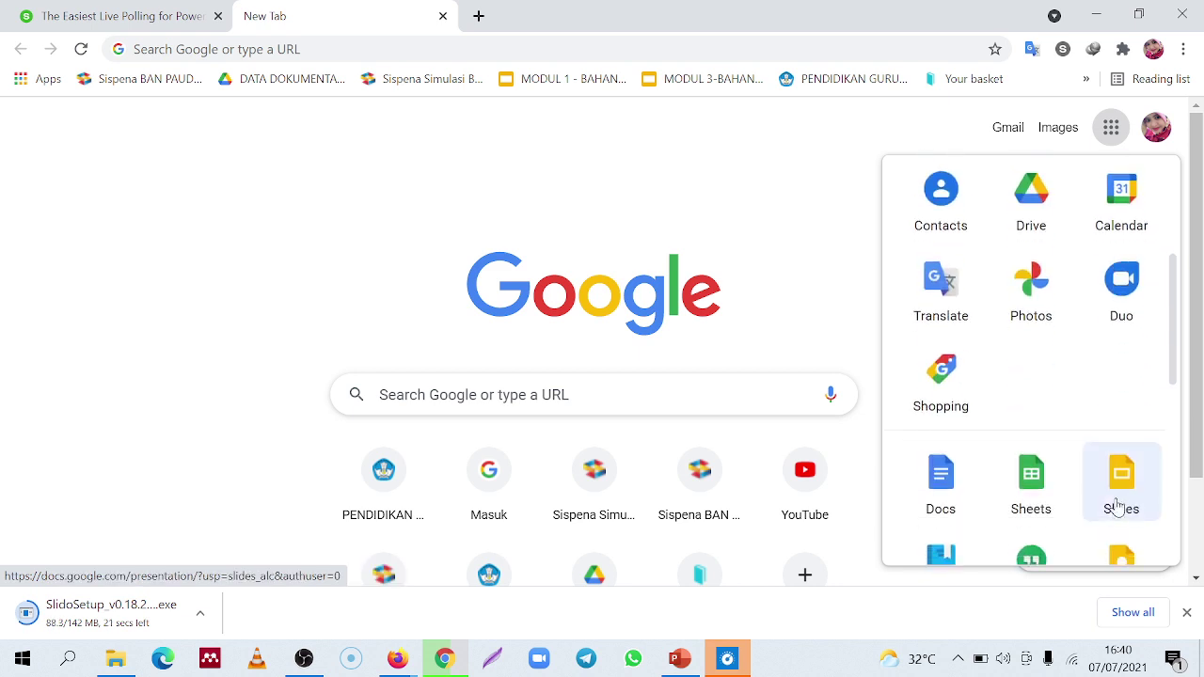
left_click(1121, 496)
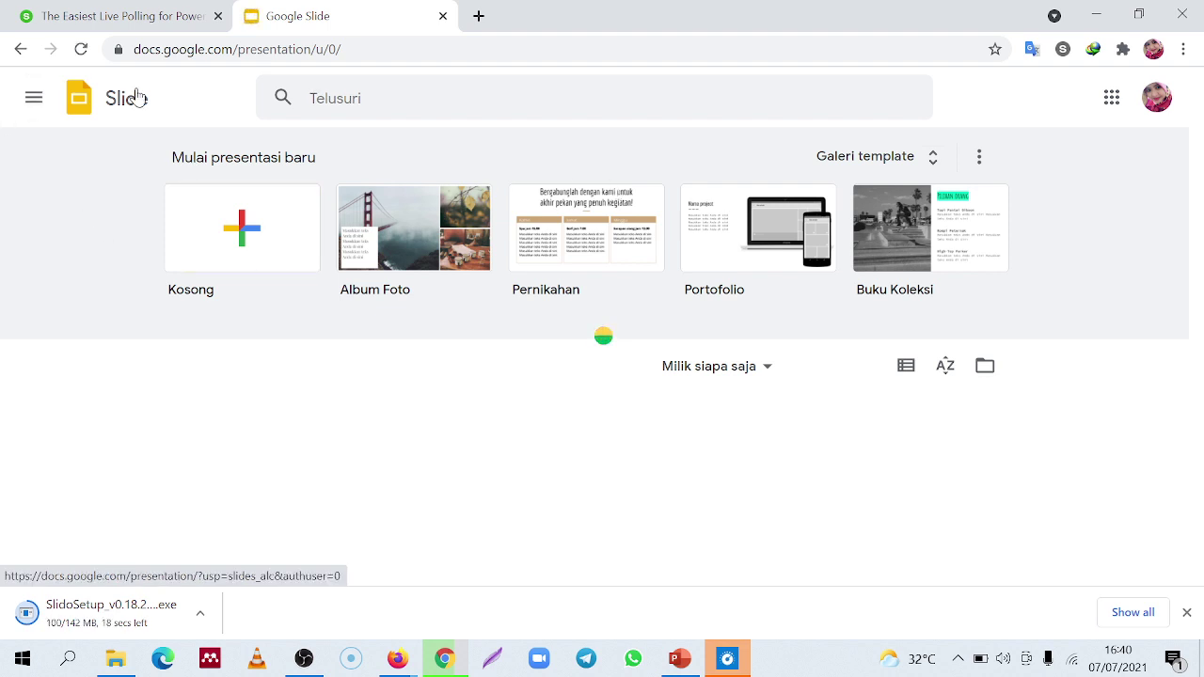
left_click(240, 230)
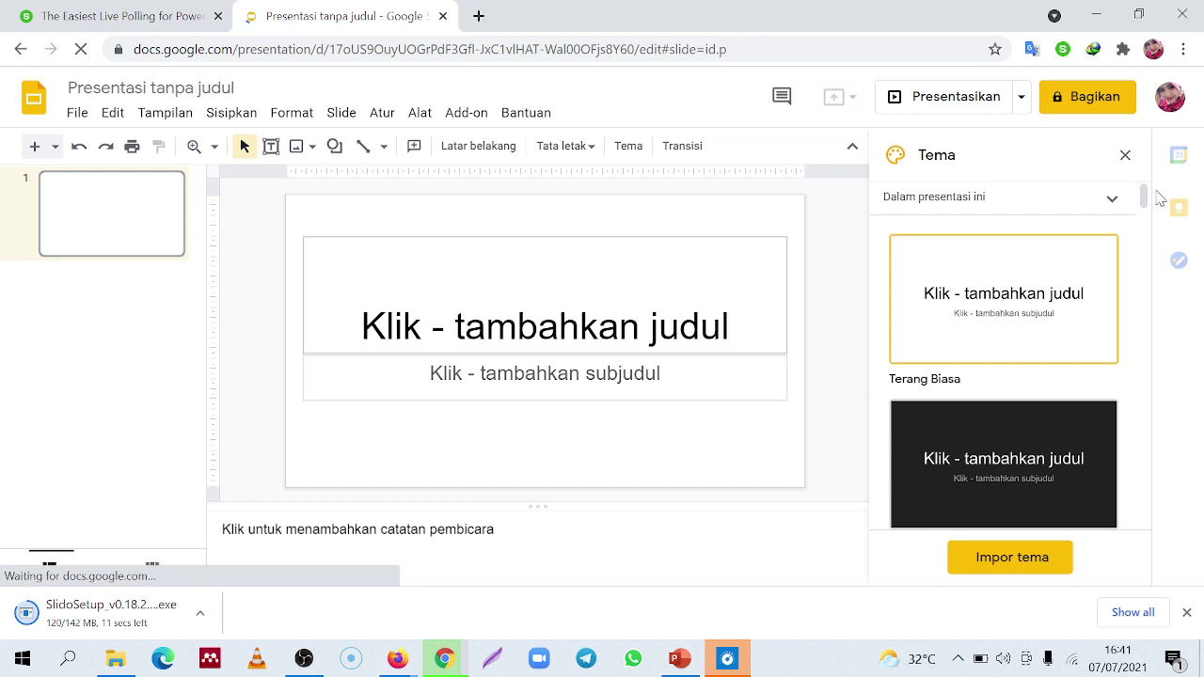
left_click(1125, 156)
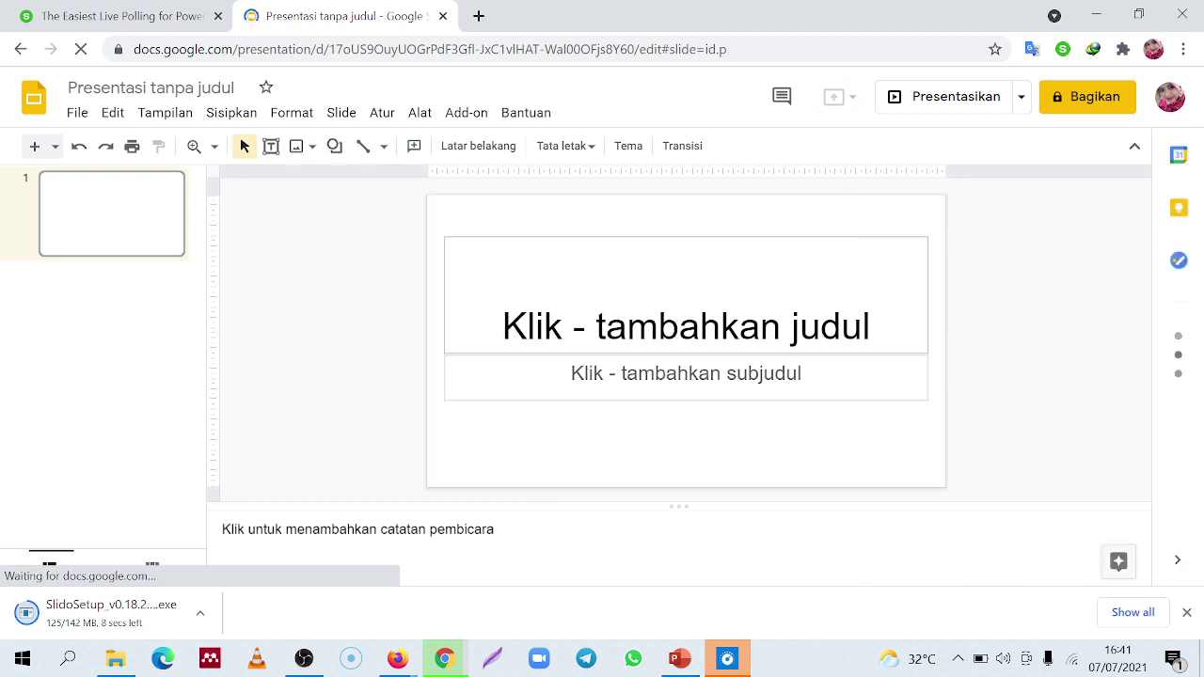